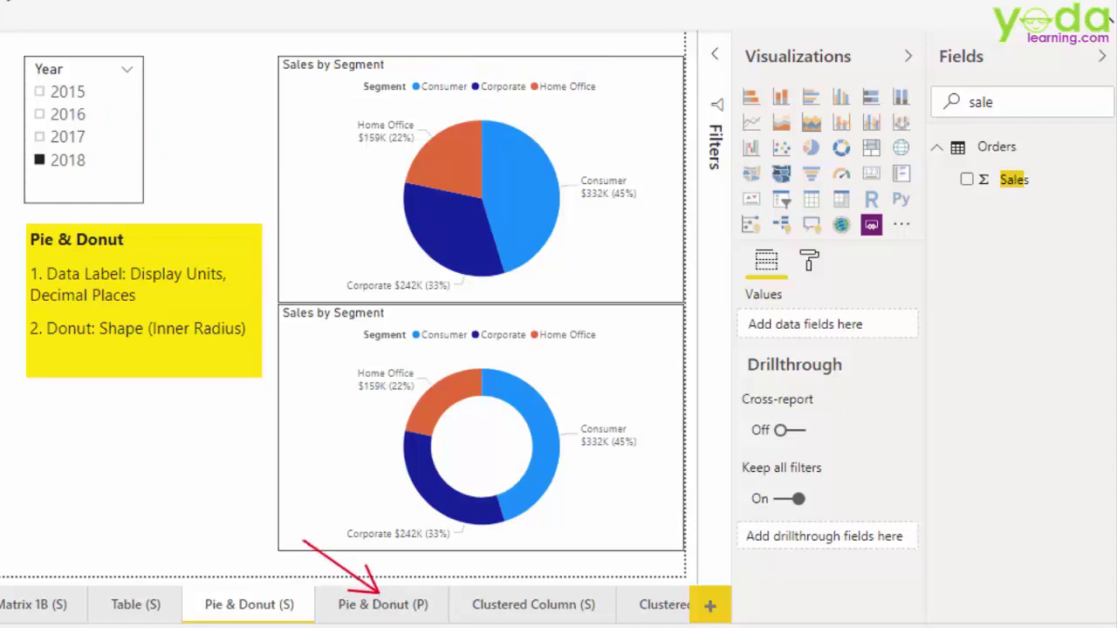
Step: Add a new donut chart on the Pie & Donut (P) page and enlarge it below the existing donut
click(410, 605)
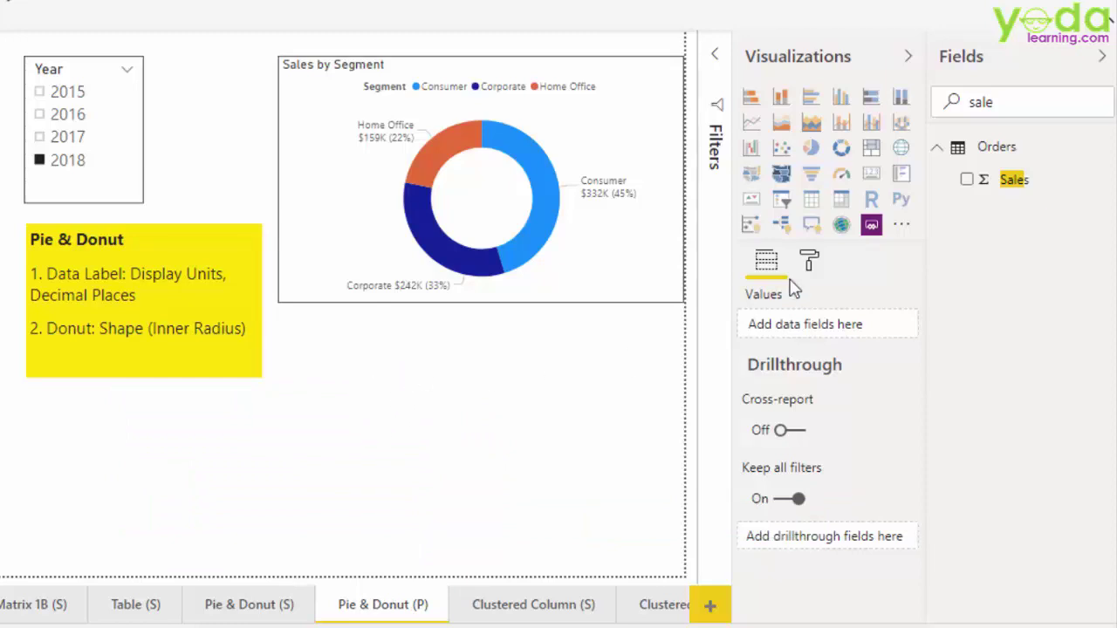
click(840, 152)
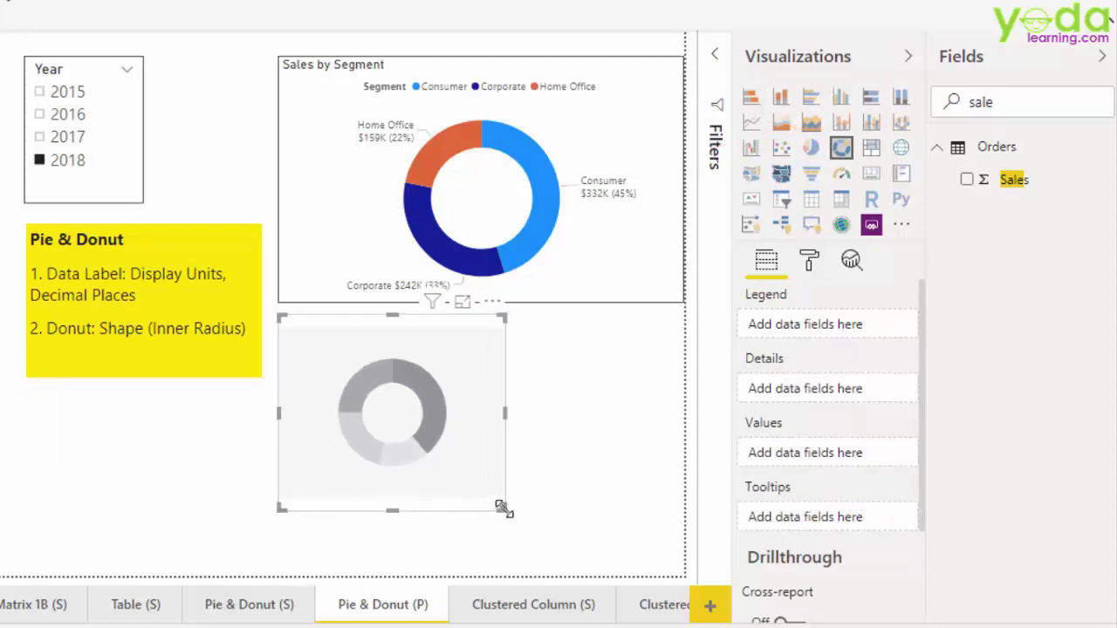
drag(504, 508, 672, 559)
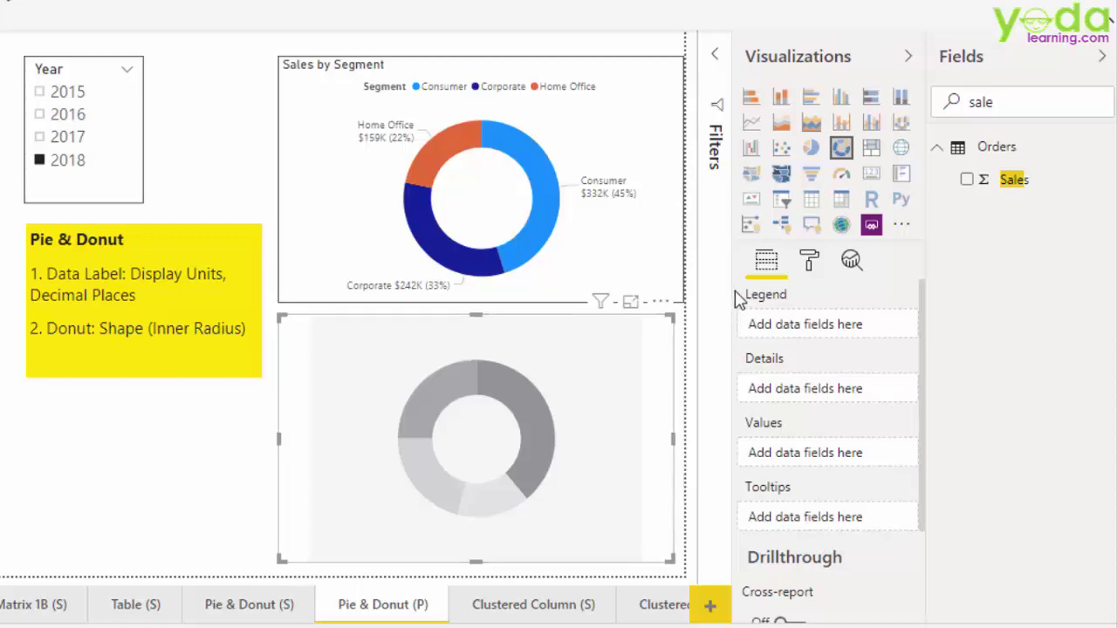
mouse_move(735, 291)
mouse_down()
mouse_move(889, 467)
mouse_move(930, 543)
mouse_up()
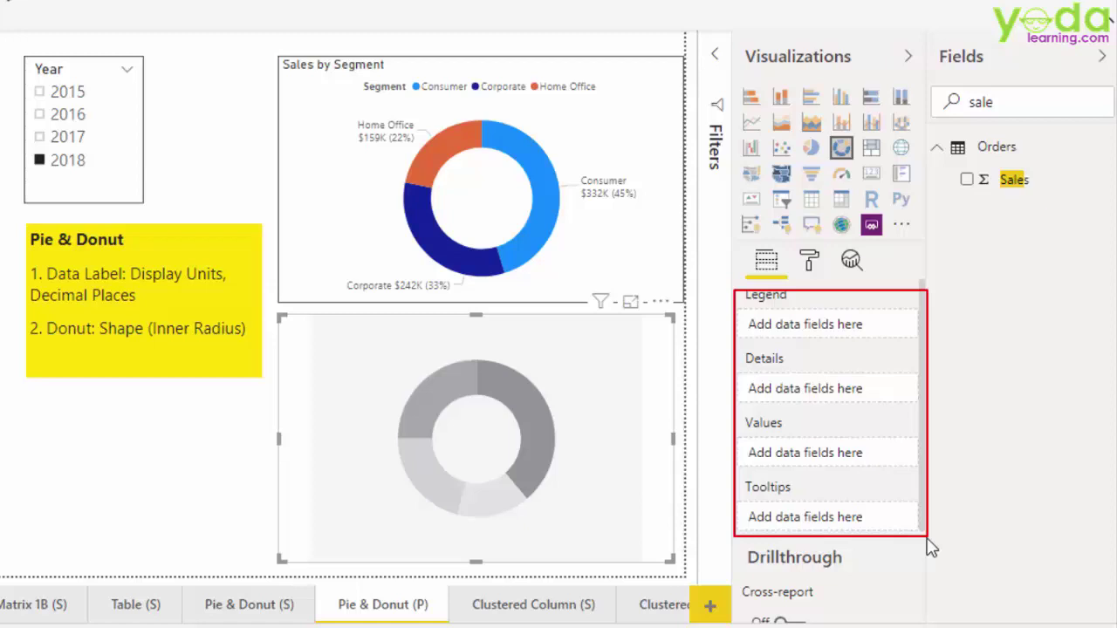
mouse_move(927, 161)
mouse_down()
mouse_move(1032, 194)
mouse_move(1116, 192)
mouse_up()
Step: Use Sales as the new donut's values and Segment as its legend
drag(1010, 190, 815, 451)
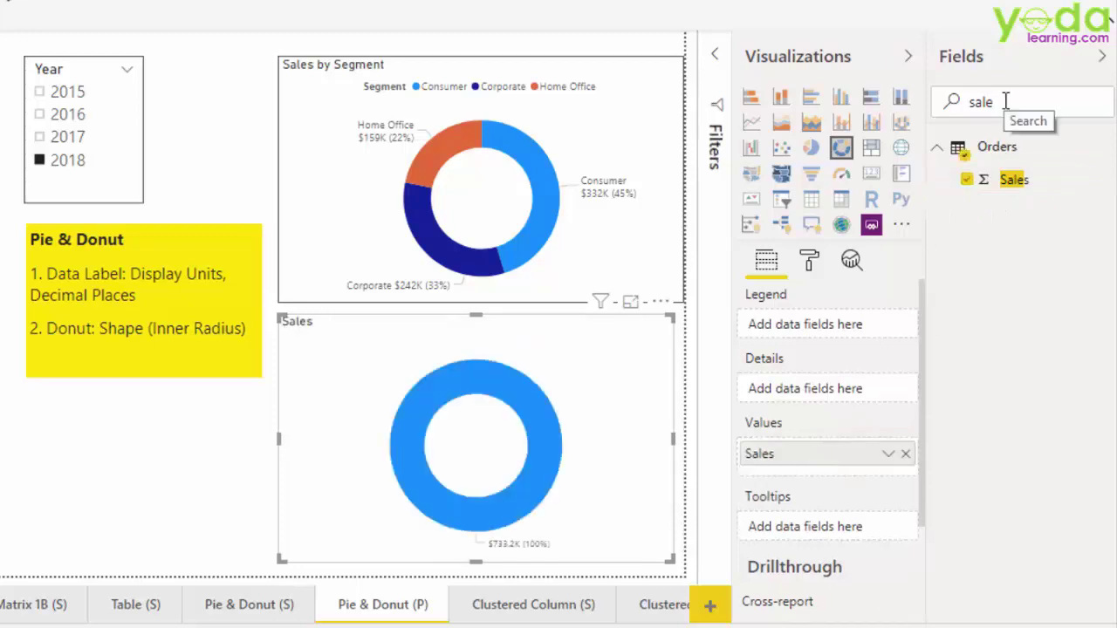
drag(927, 87, 1115, 119)
key(BackSpace)
key(BackSpace)
key(BackSpace)
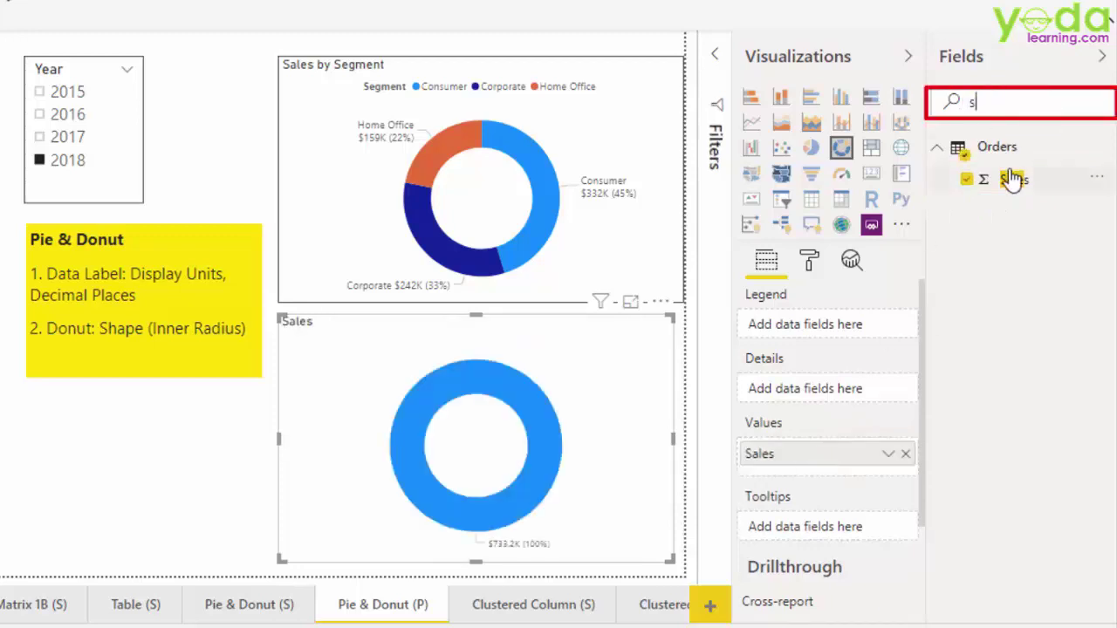
text(egment)
drag(1025, 180, 520, 441)
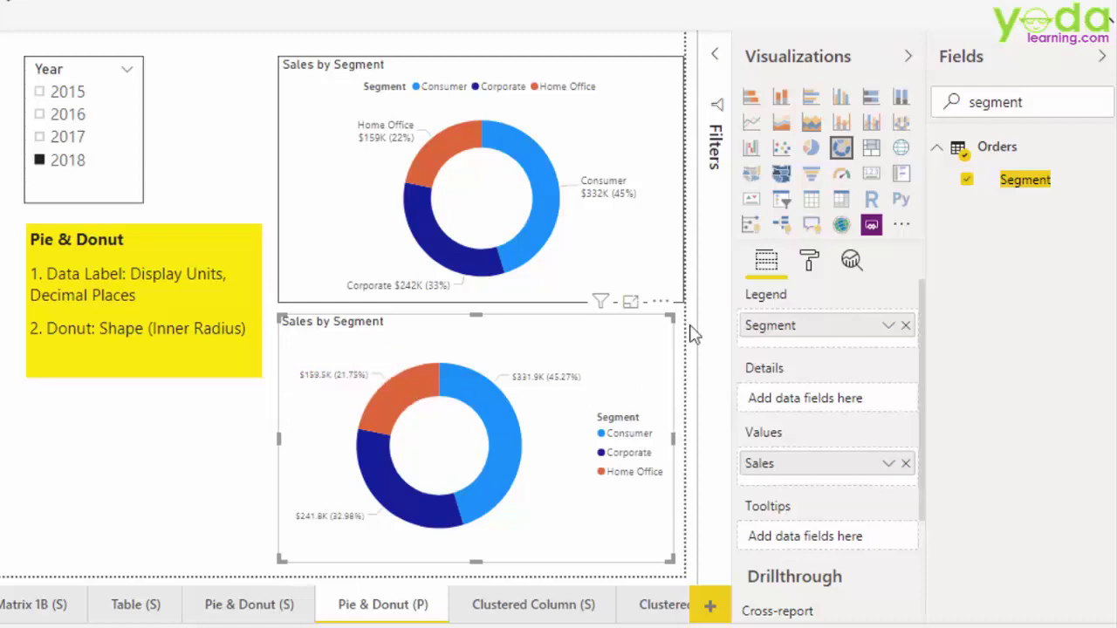
Step: Turn on all detail labels for the donut and show their values in Thousands
click(810, 266)
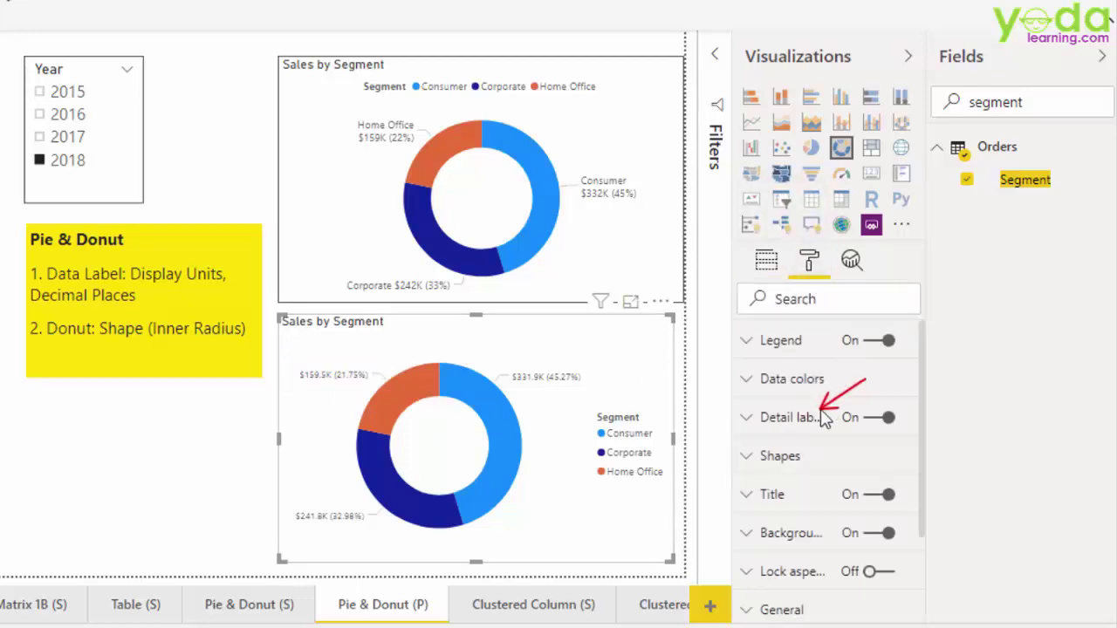
click(753, 419)
click(890, 488)
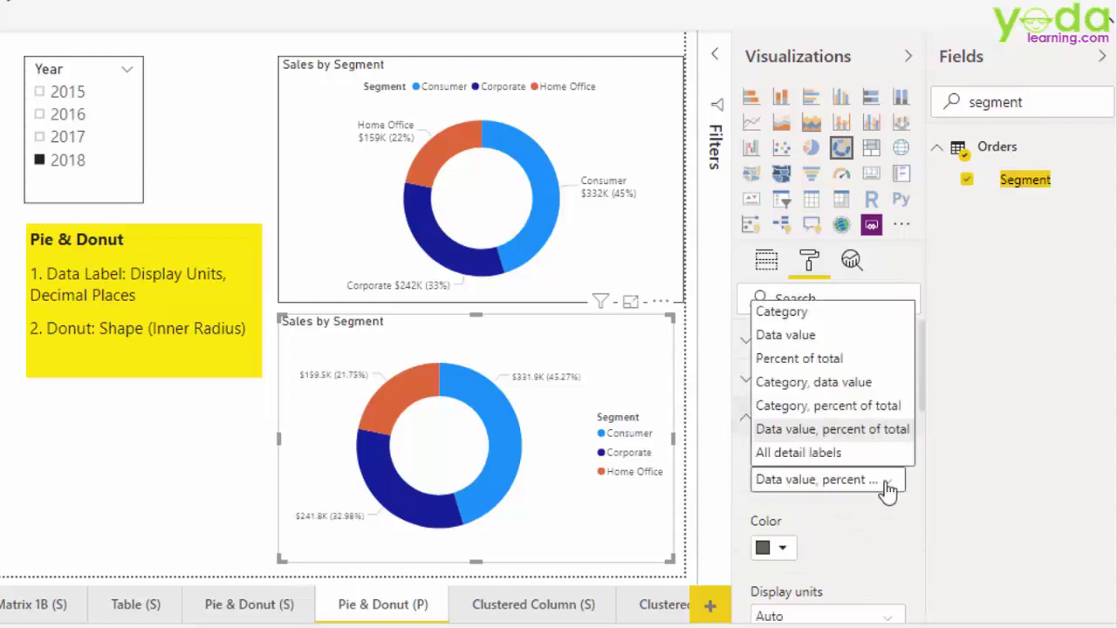
click(800, 454)
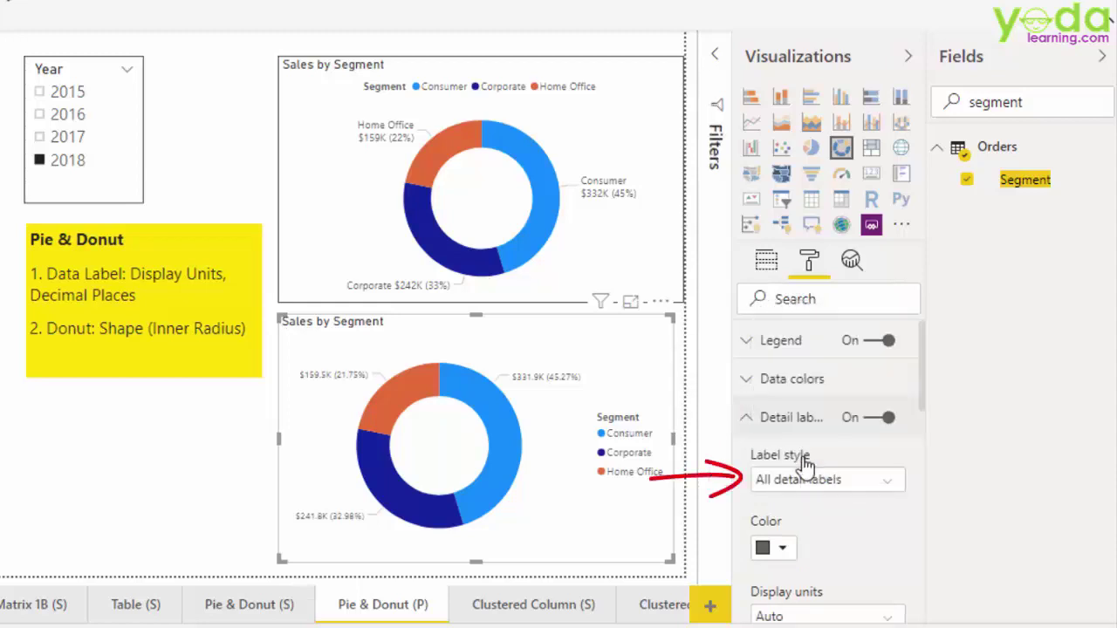
scroll(808, 456, down, 5)
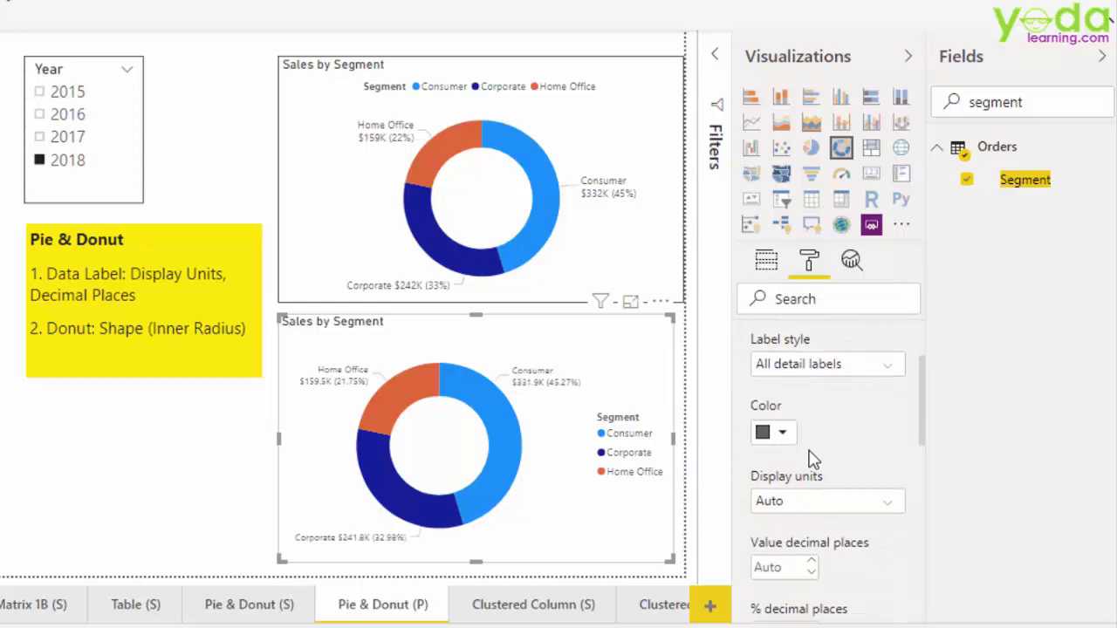
click(801, 407)
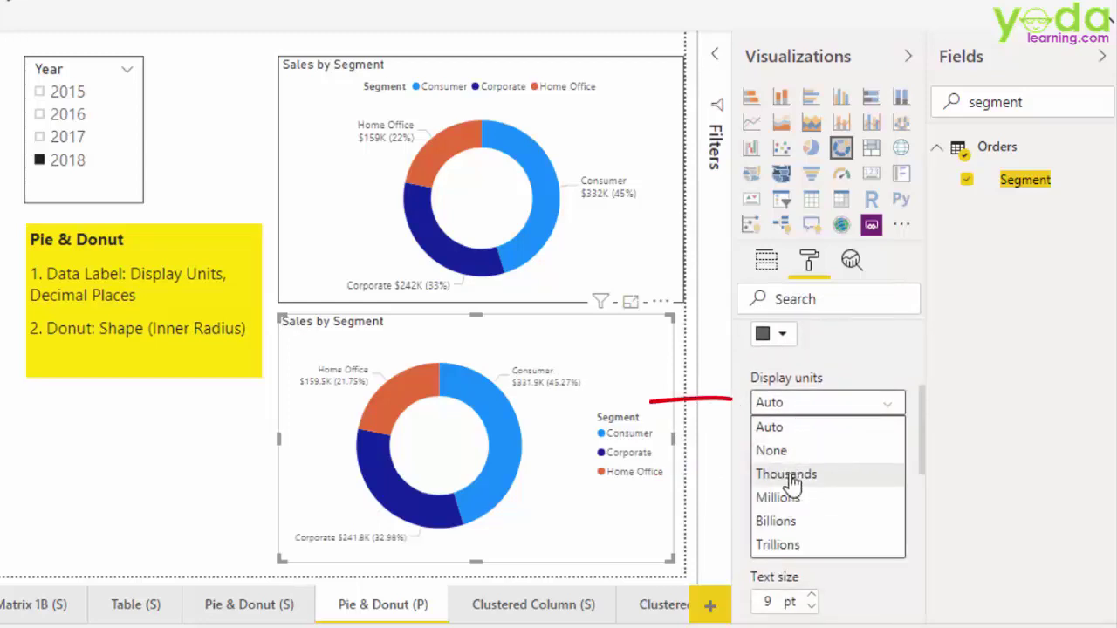
click(791, 480)
click(816, 408)
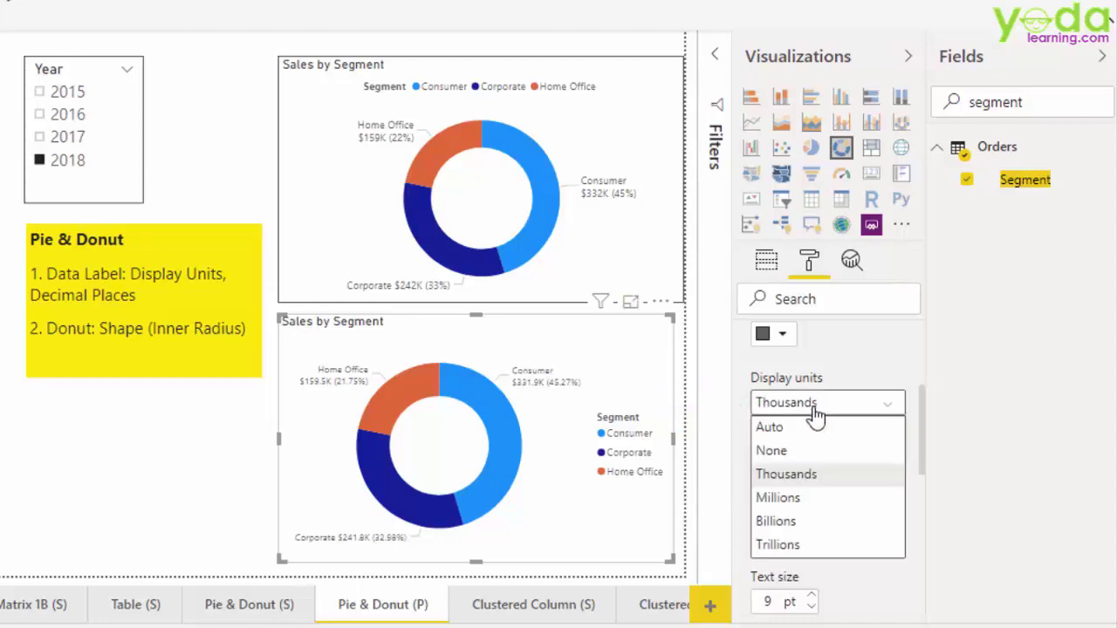
click(785, 497)
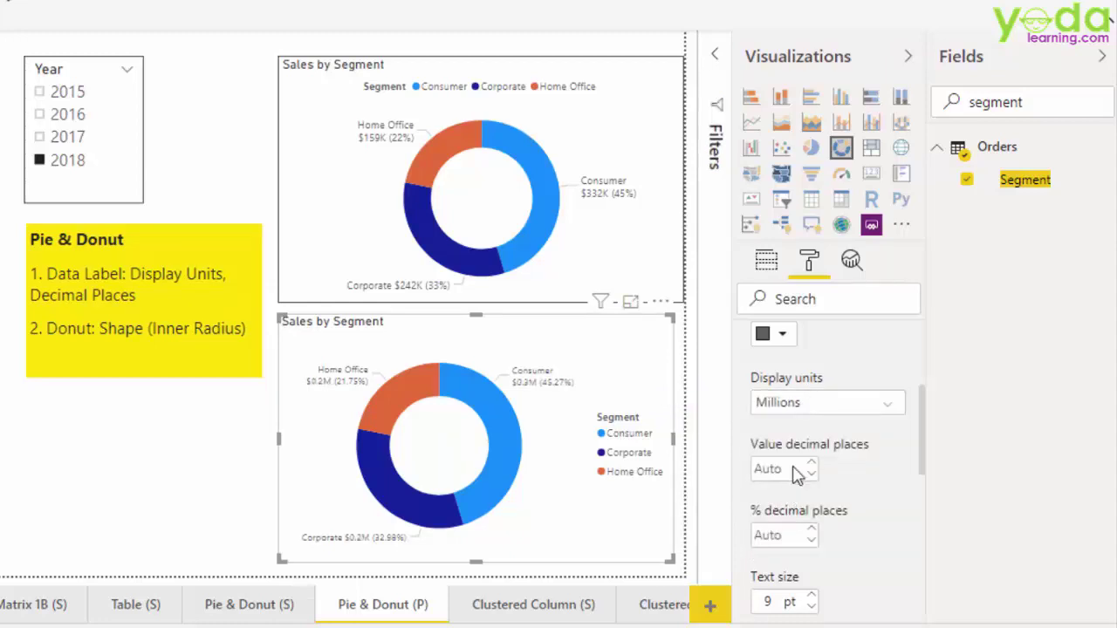
click(803, 409)
click(794, 474)
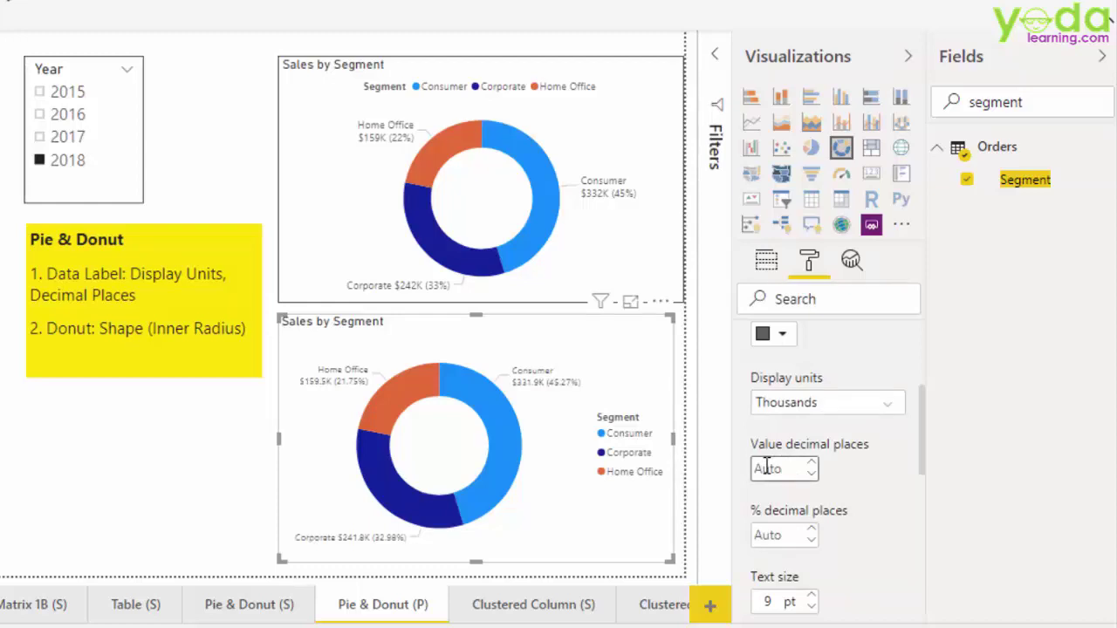
Step: Set value and percentage decimal places to 0 and label text size to 12 pt
click(767, 469)
text(0)
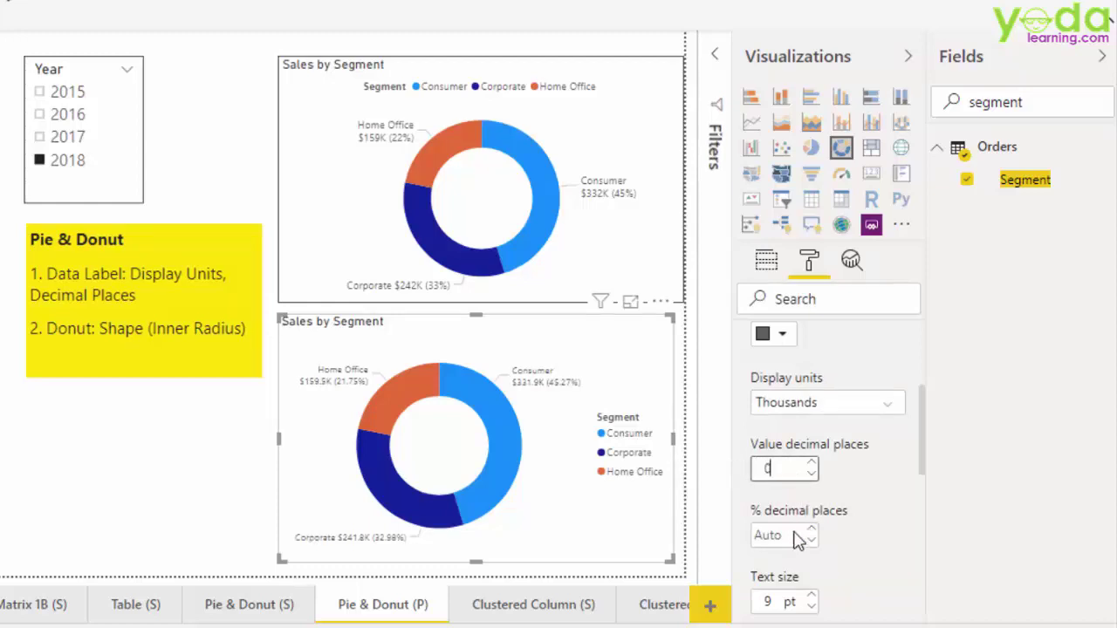
key(Return)
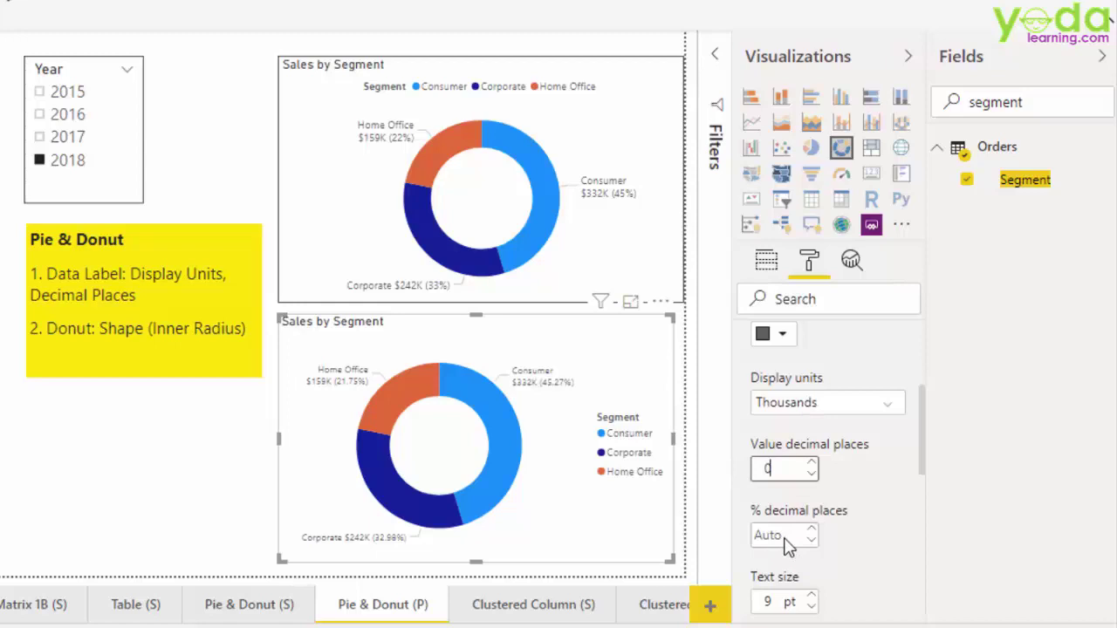
click(786, 535)
text(0)
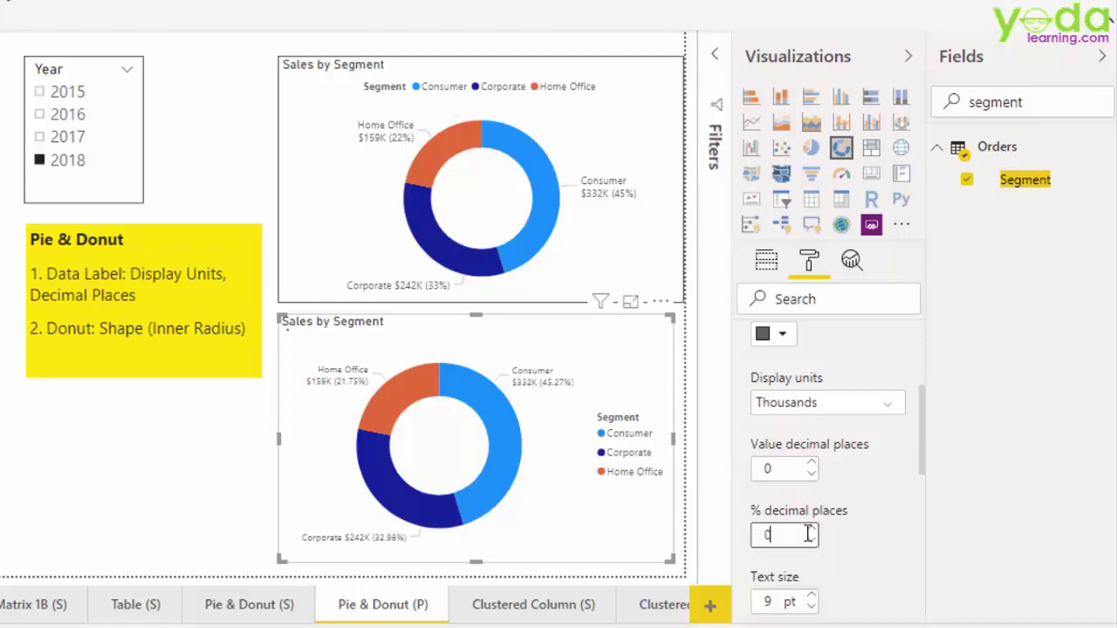
key(Return)
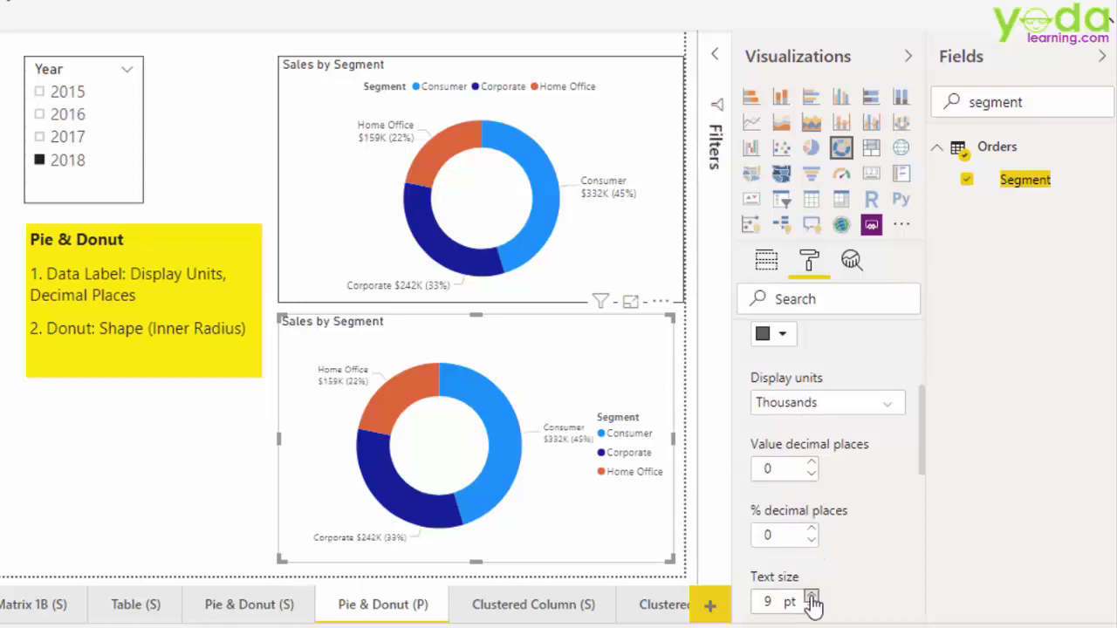
click(812, 598)
double_click(812, 598)
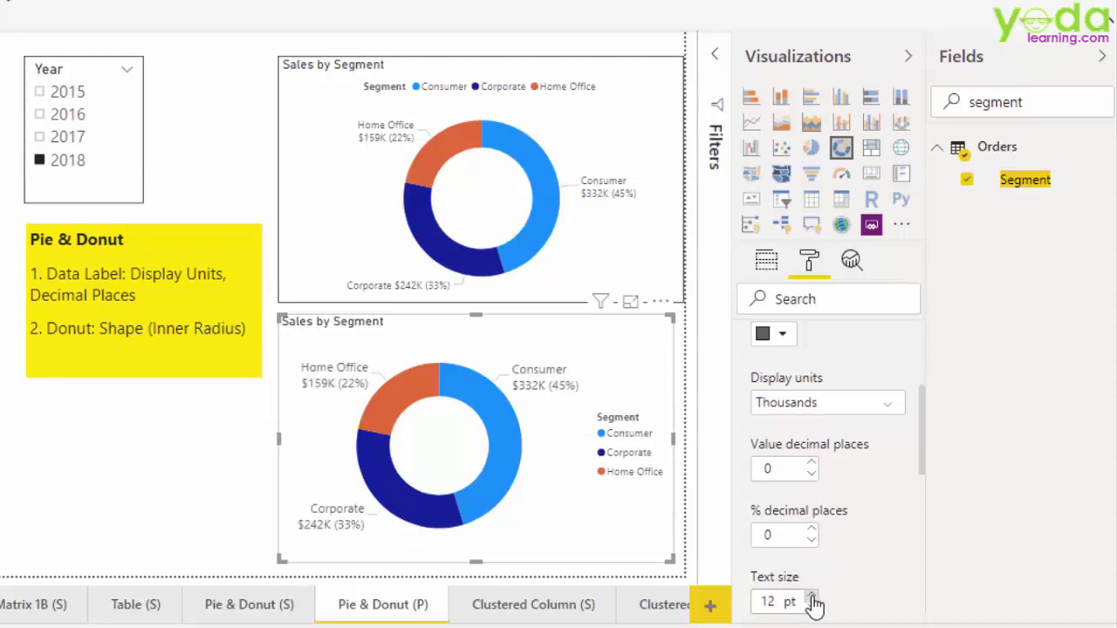
Step: Search 'legen' in the Format pane and set the legend position to Top Center
click(824, 299)
text(leg)
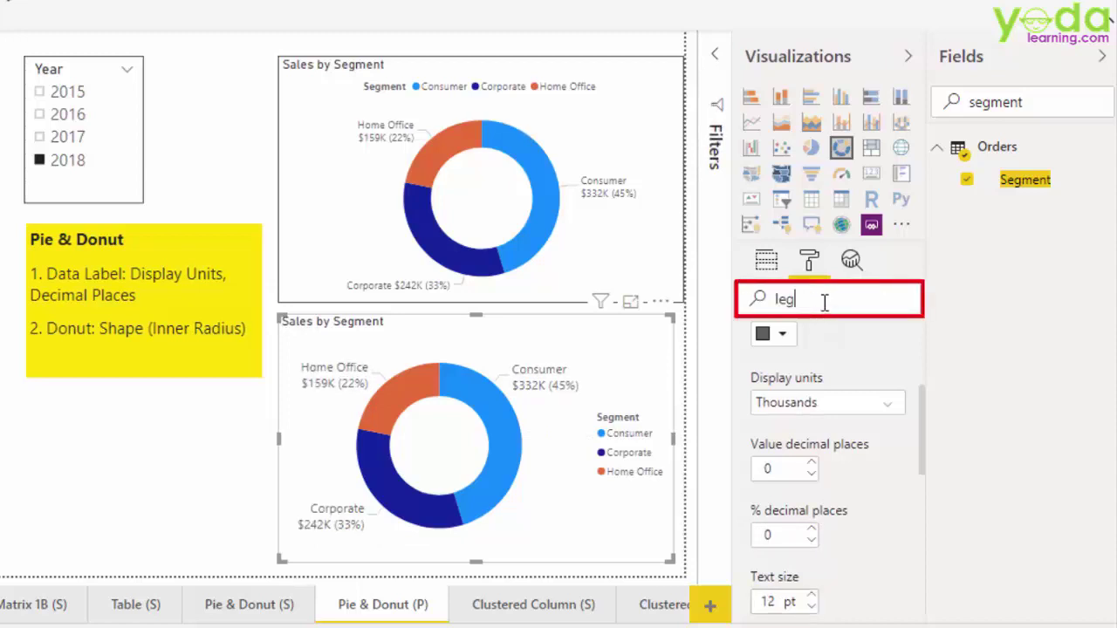
text(en)
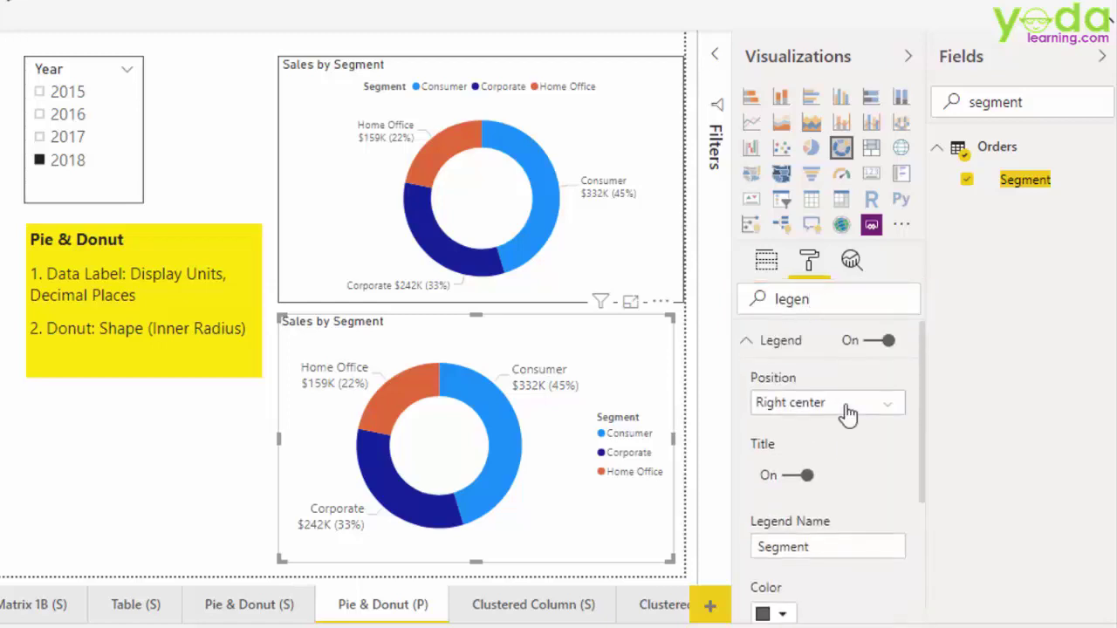
click(848, 410)
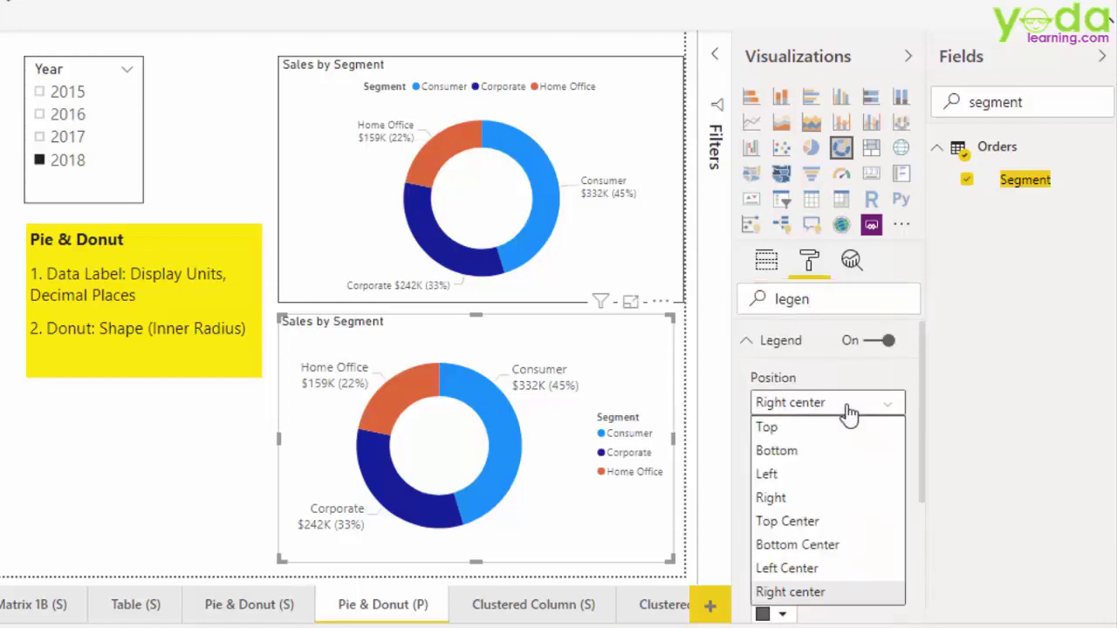
click(800, 522)
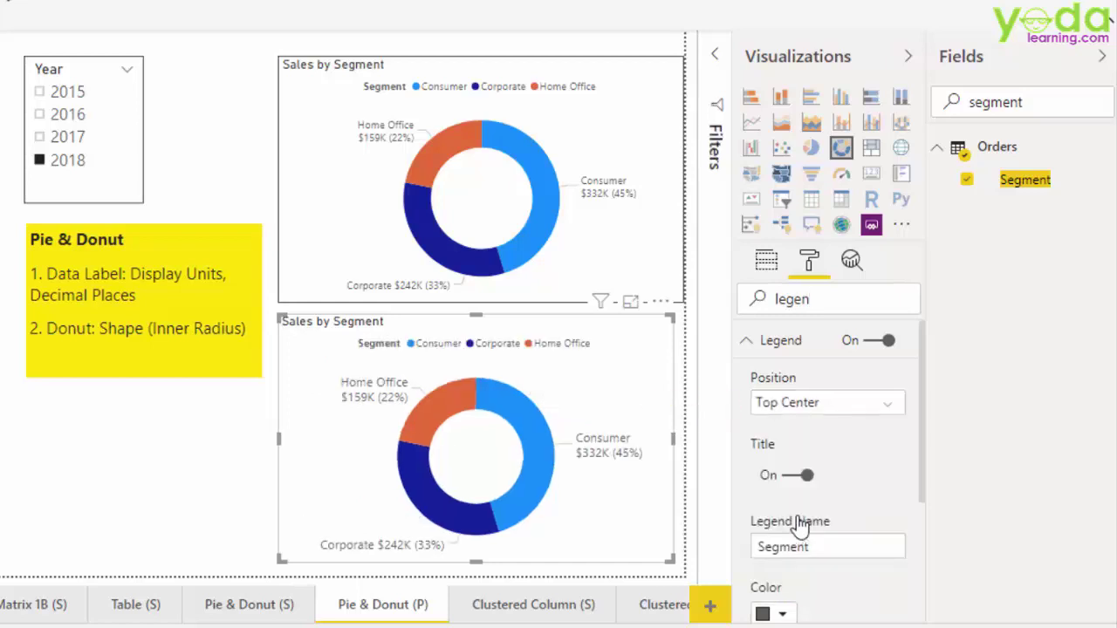
double_click(801, 300)
key(BackSpace)
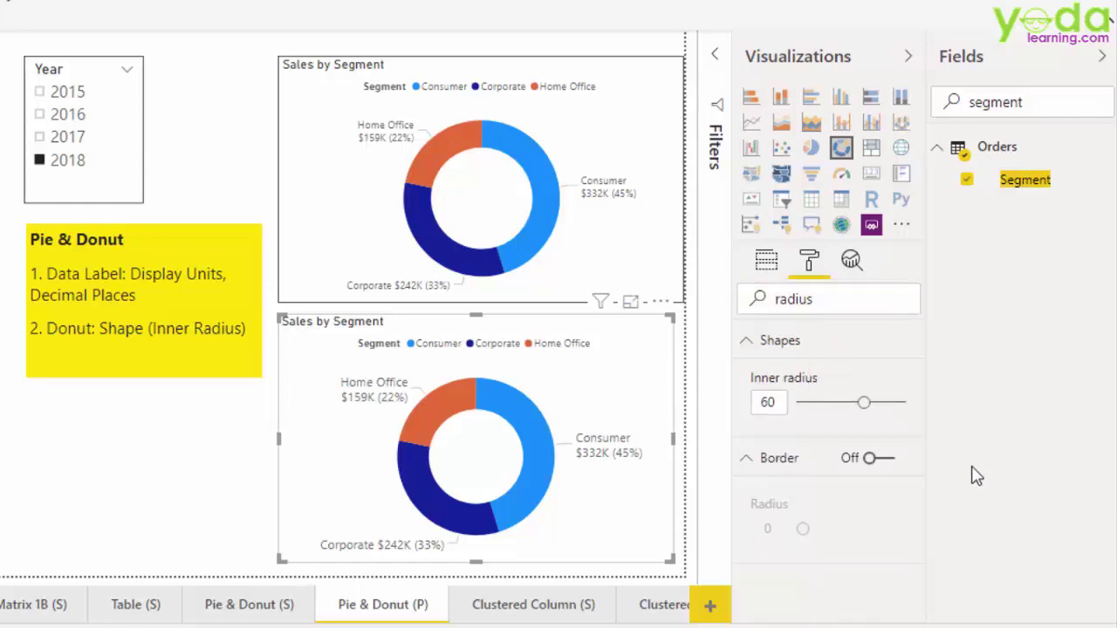
Step: Adjust the lower donut's inner radius slider to 56
drag(862, 405, 826, 407)
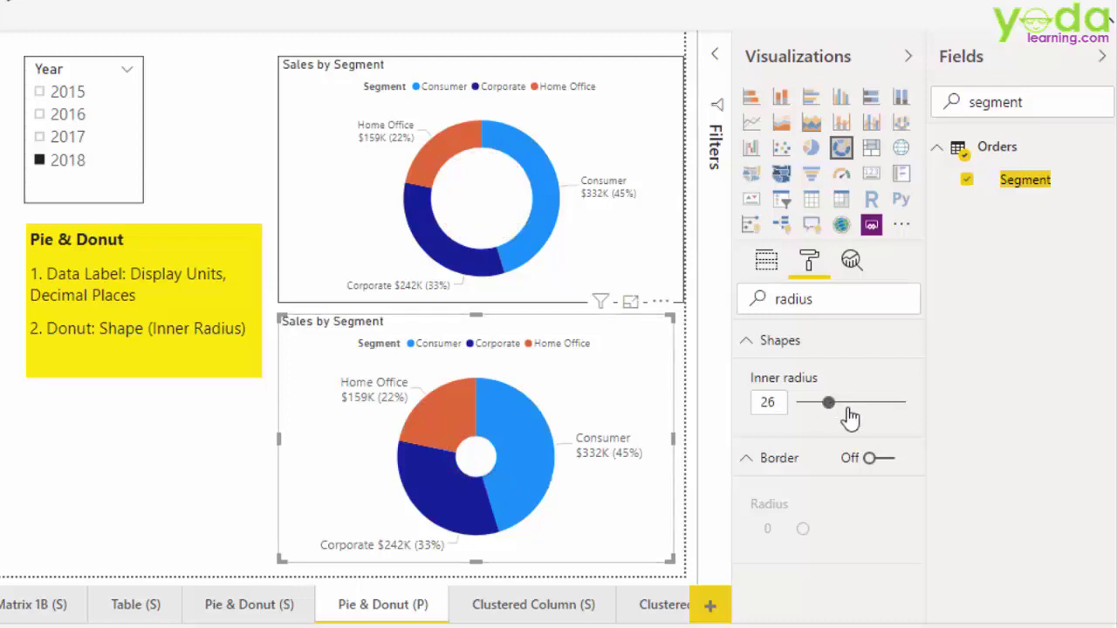
drag(848, 408, 864, 409)
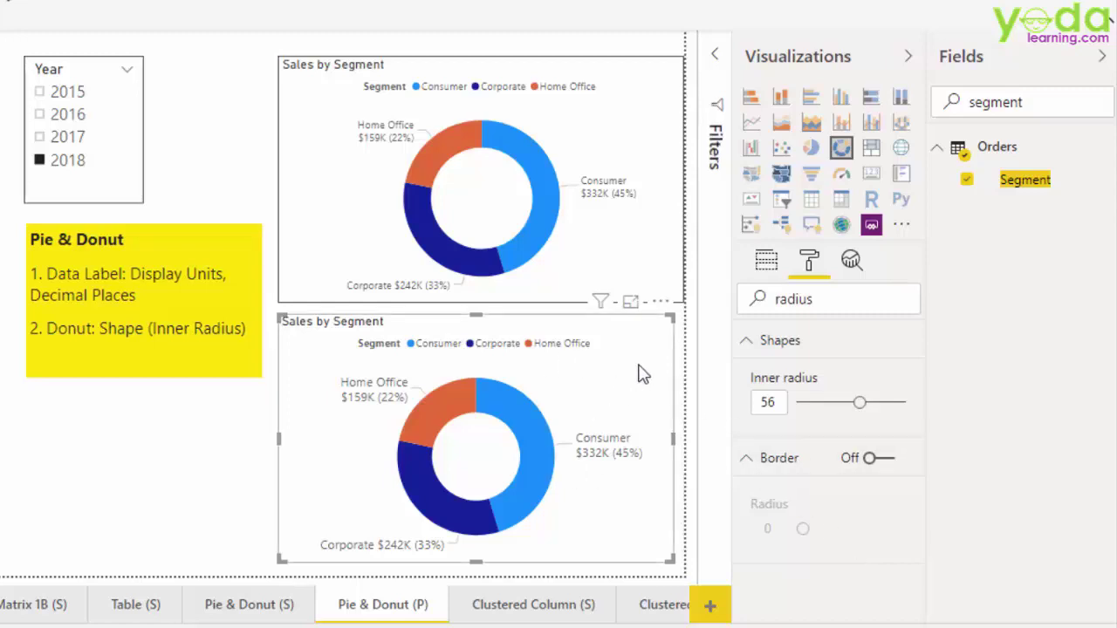
Step: Switch the lower chart to a pie chart and clear the Format pane search
click(812, 150)
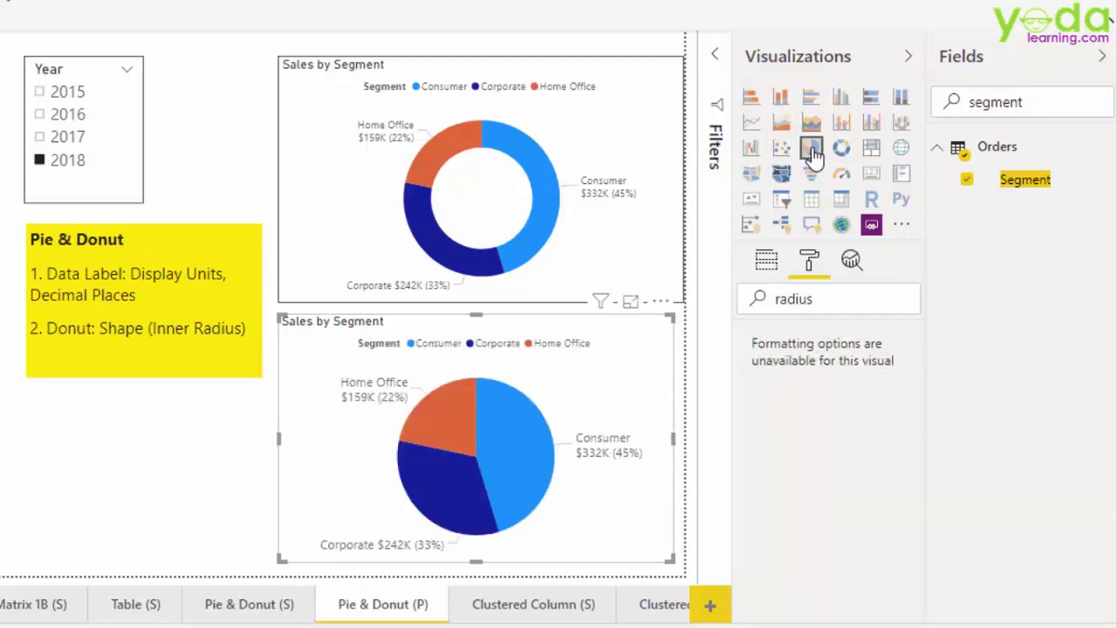
click(812, 153)
double_click(779, 301)
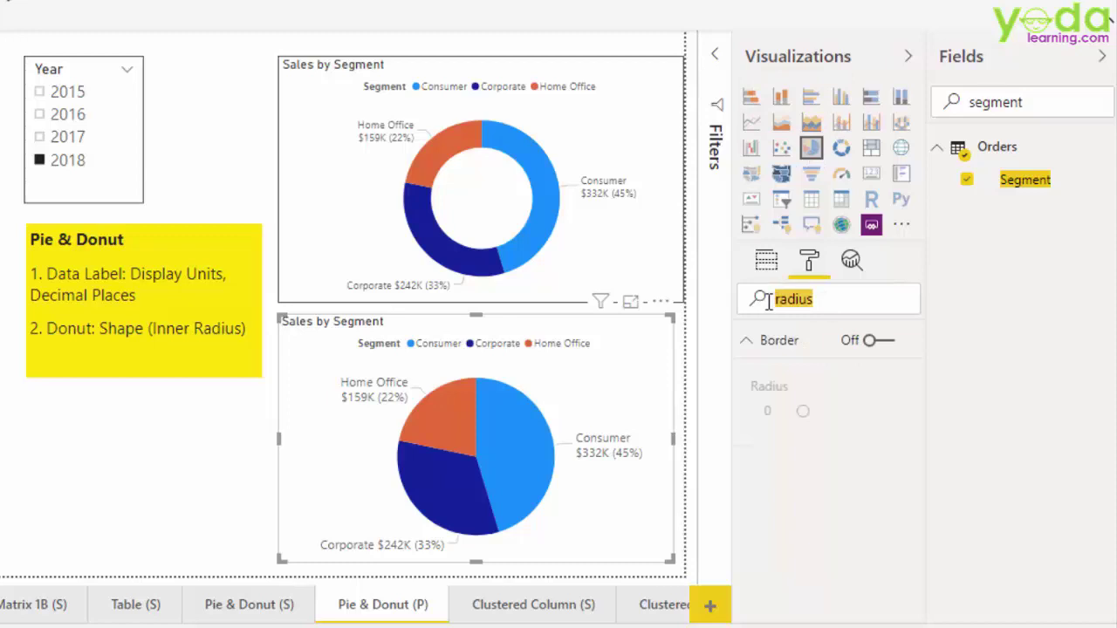
key(BackSpace)
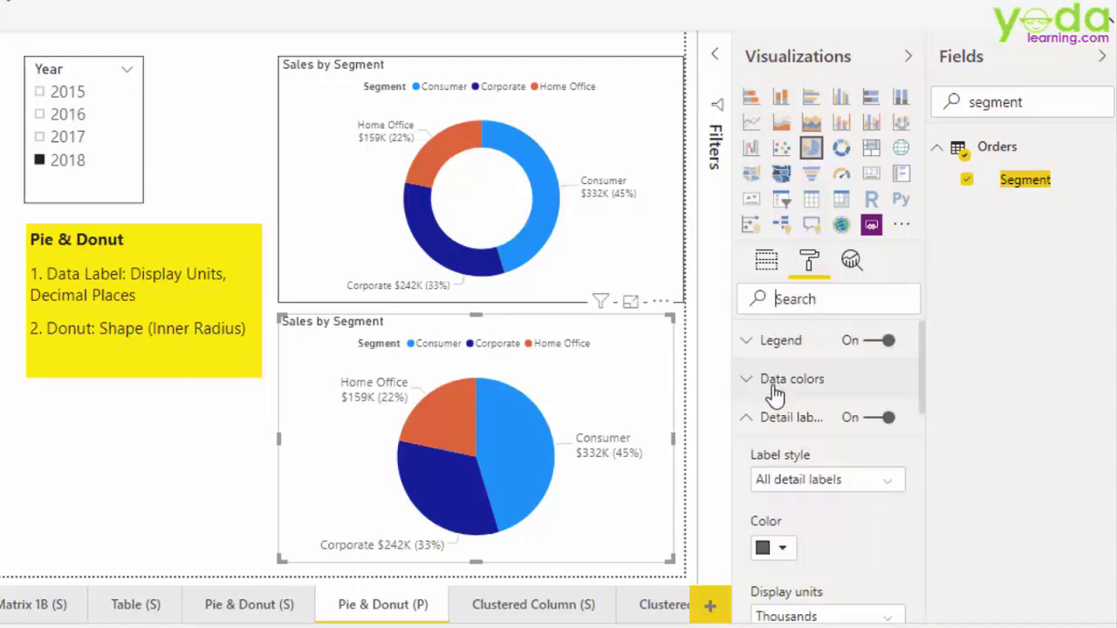
Step: Review the Detail labels, Data colors and Border formatting sections of the pie chart
click(748, 418)
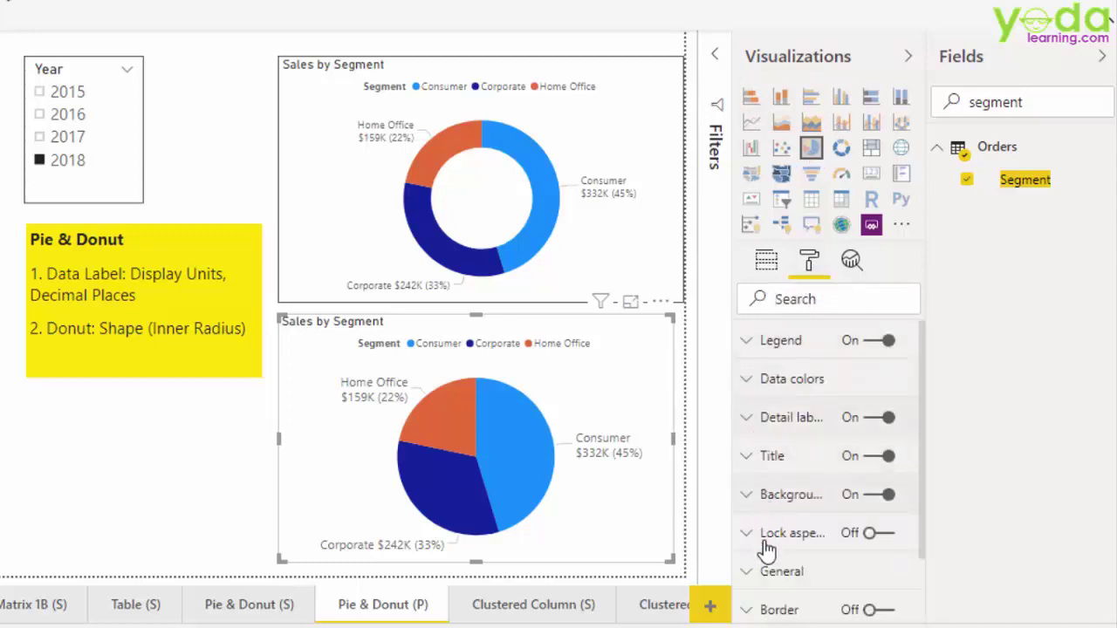
click(748, 379)
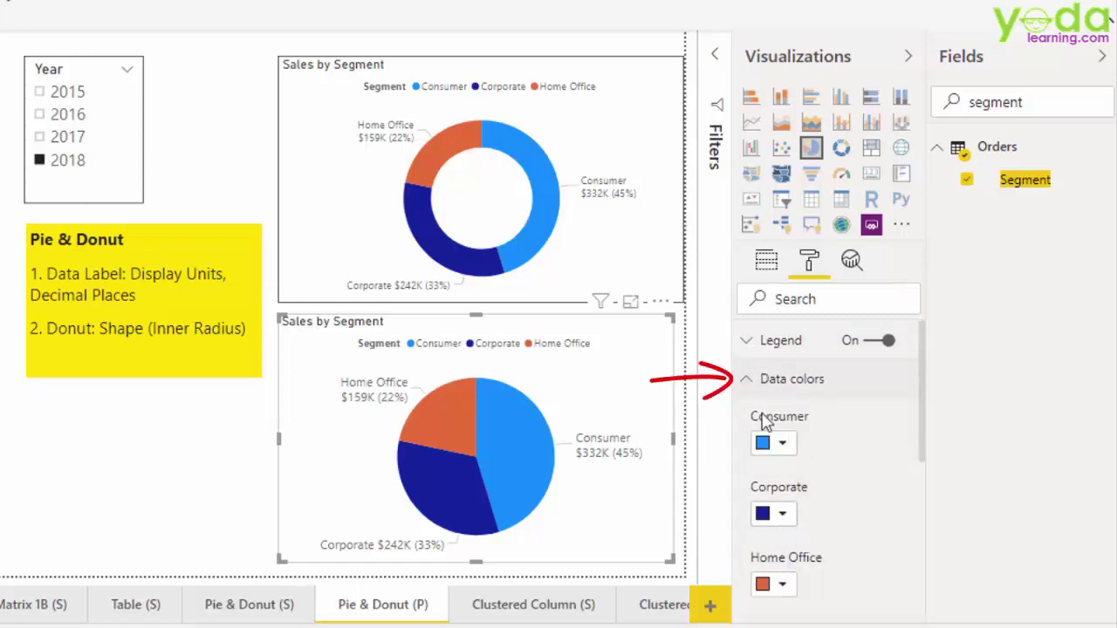
click(747, 379)
scroll(768, 541, down, 1)
click(747, 531)
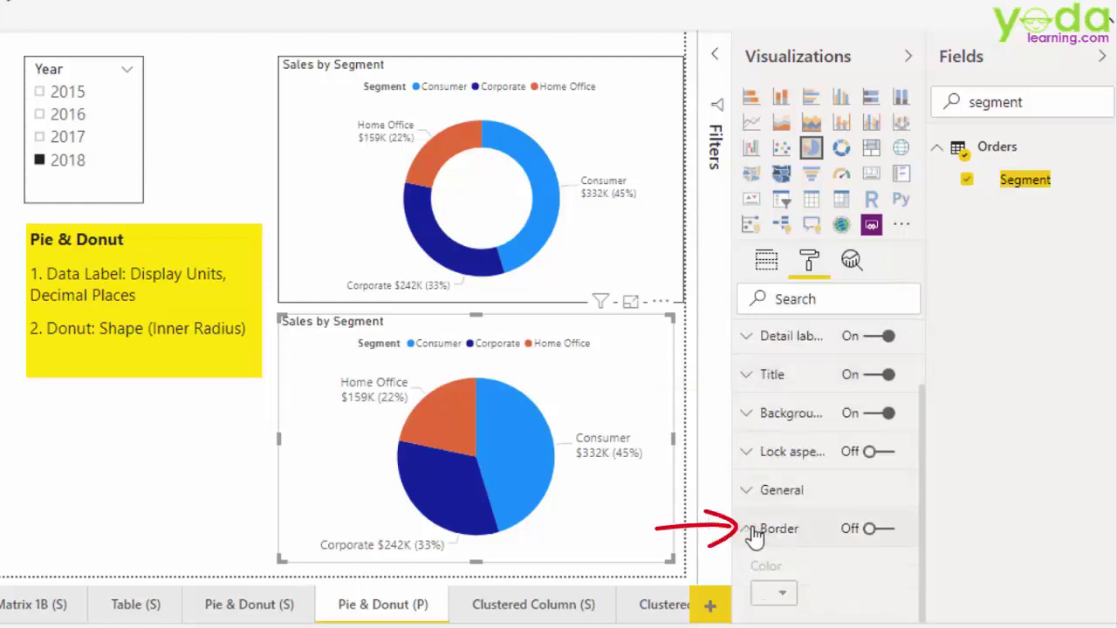
click(747, 531)
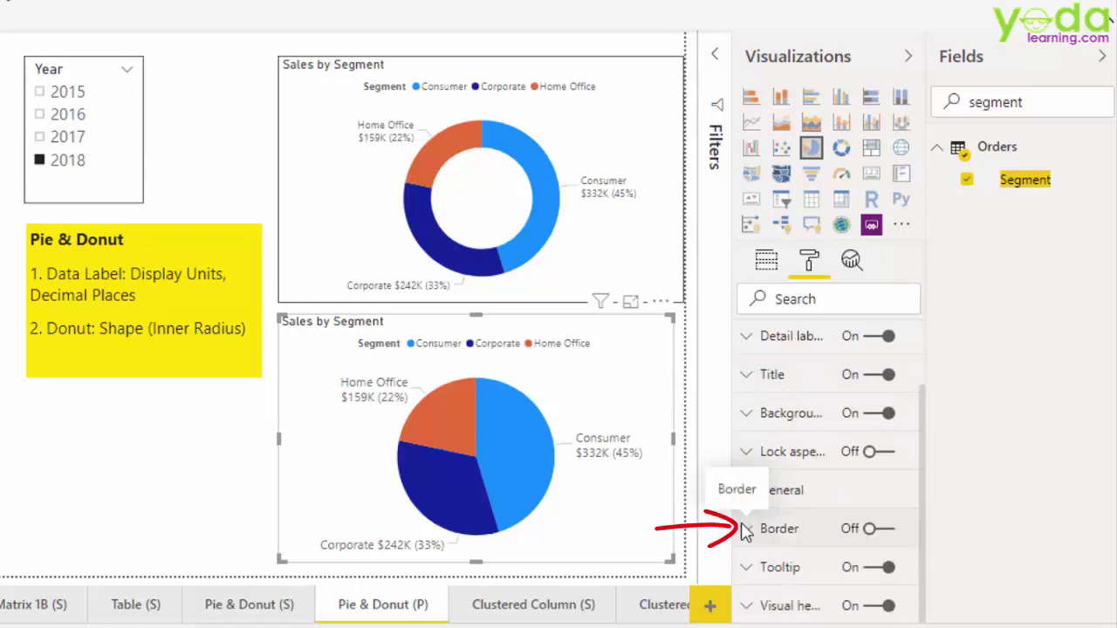
drag(8, 43, 172, 223)
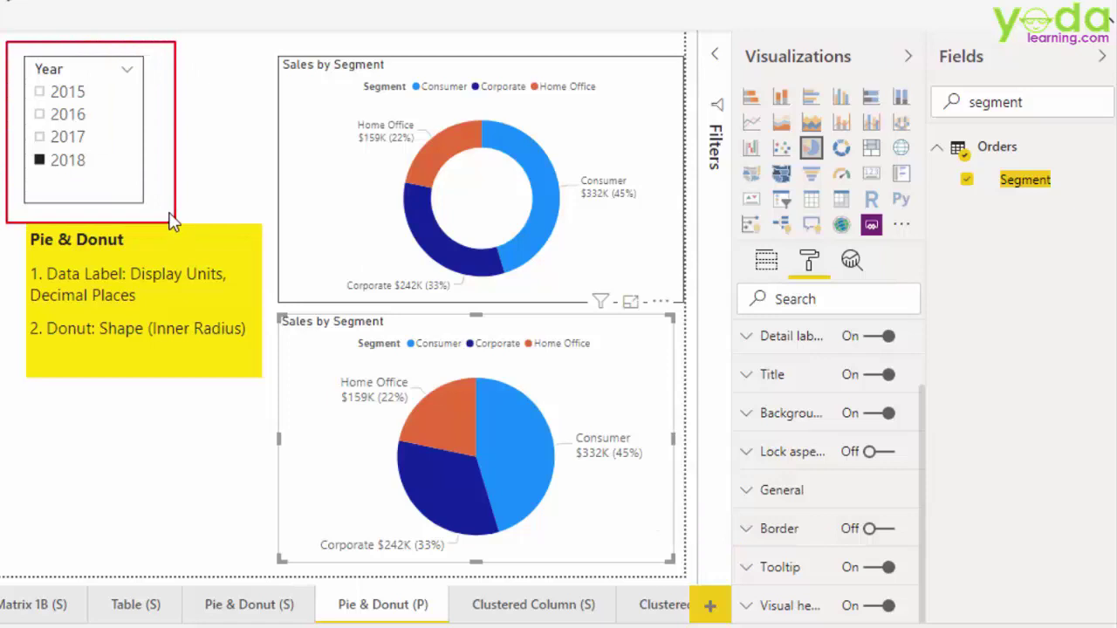